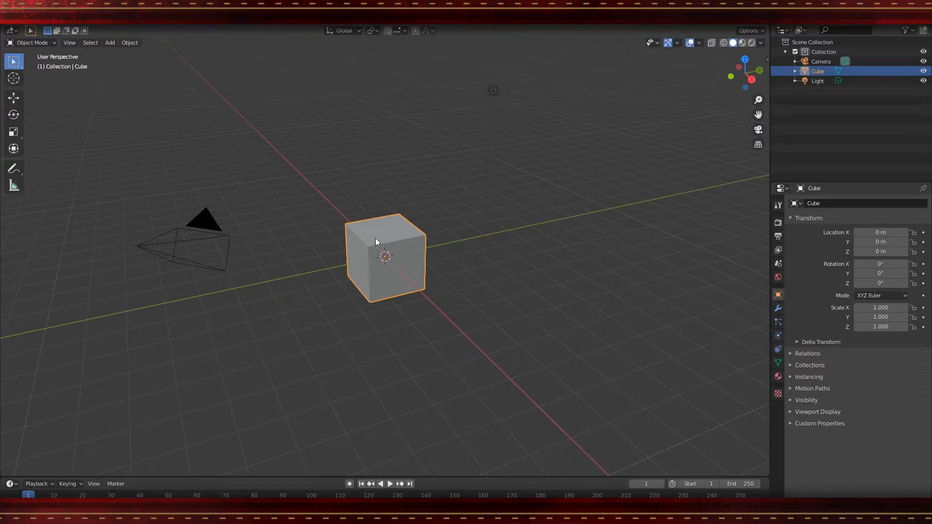
Select the camera and the light, then toggle the visibility of the light and the cube off and on.
{"action": "left_click", "coordinate": [157, 249]}
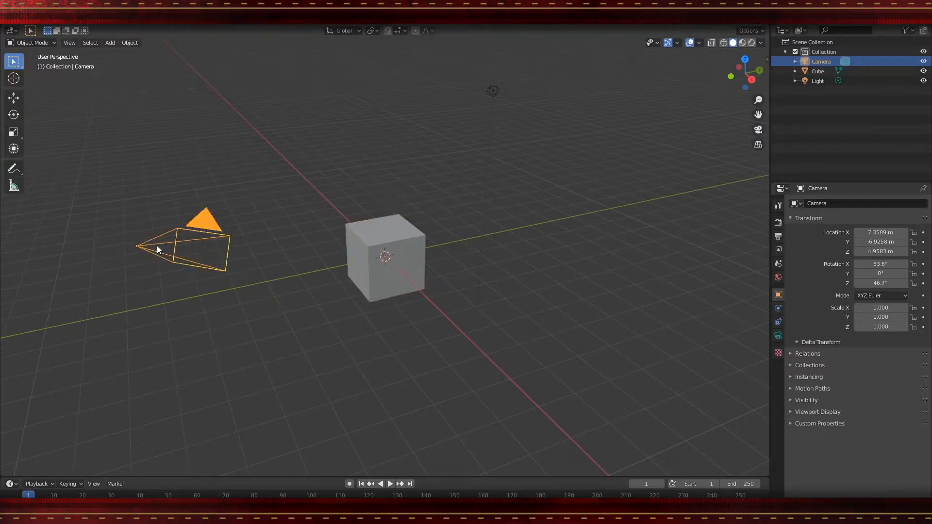
{"action": "left_click", "coordinate": [493, 92]}
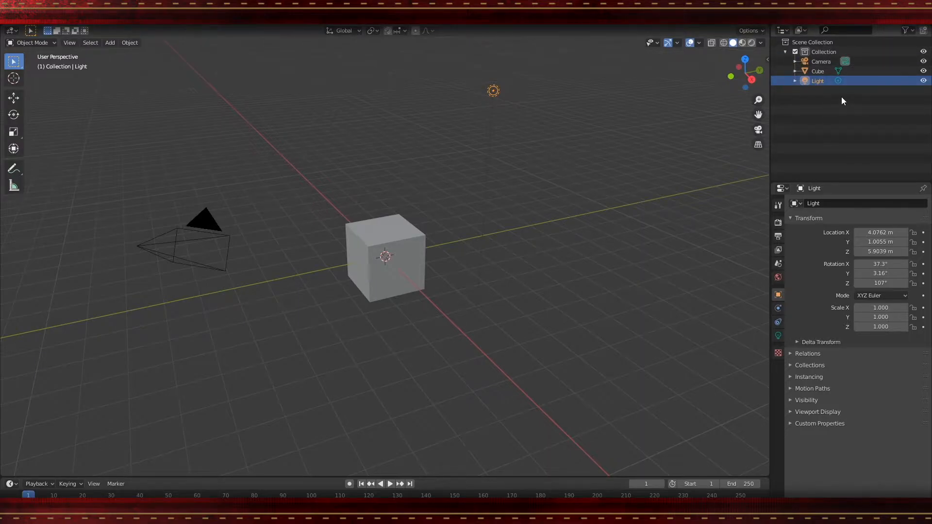
{"action": "left_click", "coordinate": [924, 80]}
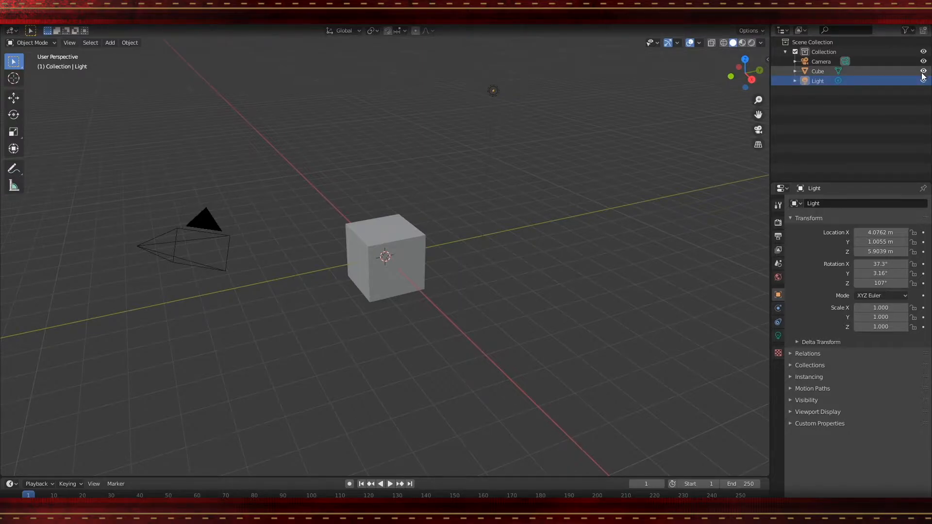
{"action": "left_click", "coordinate": [924, 71]}
{"action": "left_click", "coordinate": [925, 71]}
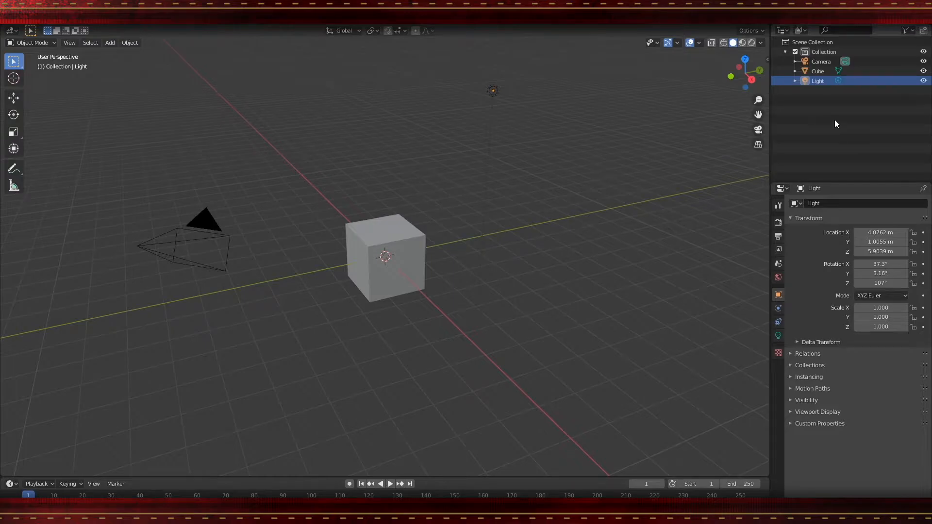
Create a new collection in the scene and name it MzFolder.
{"action": "right_click", "coordinate": [815, 100]}
{"action": "left_click", "coordinate": [805, 99]}
{"action": "double_click", "coordinate": [824, 92]}
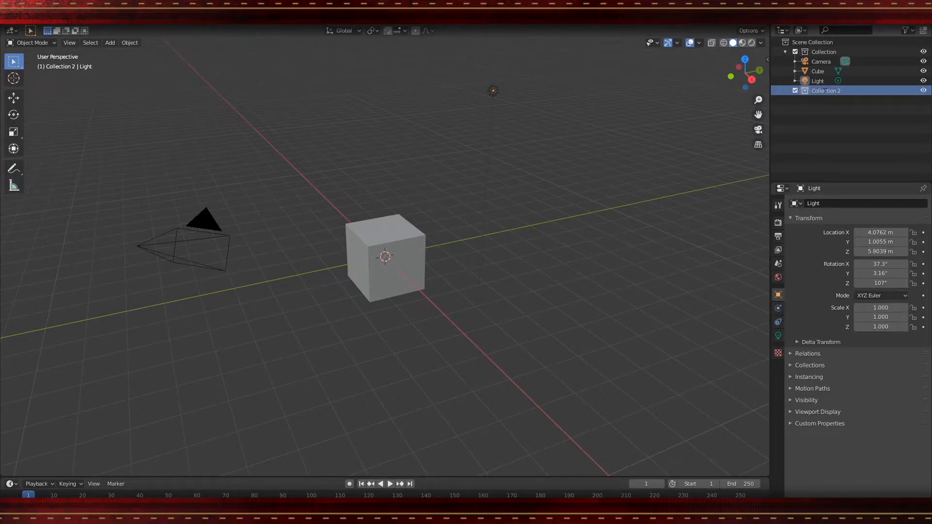
{"action": "type", "text": "MzFolder"}
{"action": "key", "text": "Return"}
Put the camera and the cube into the MzFolder collection and toggle that collection's visibility off and on.
{"action": "mouse_move", "coordinate": [817, 73]}
{"action": "left_mouse_down"}
{"action": "mouse_move", "coordinate": [824, 100]}
{"action": "mouse_move", "coordinate": [826, 83]}
{"action": "left_mouse_up"}
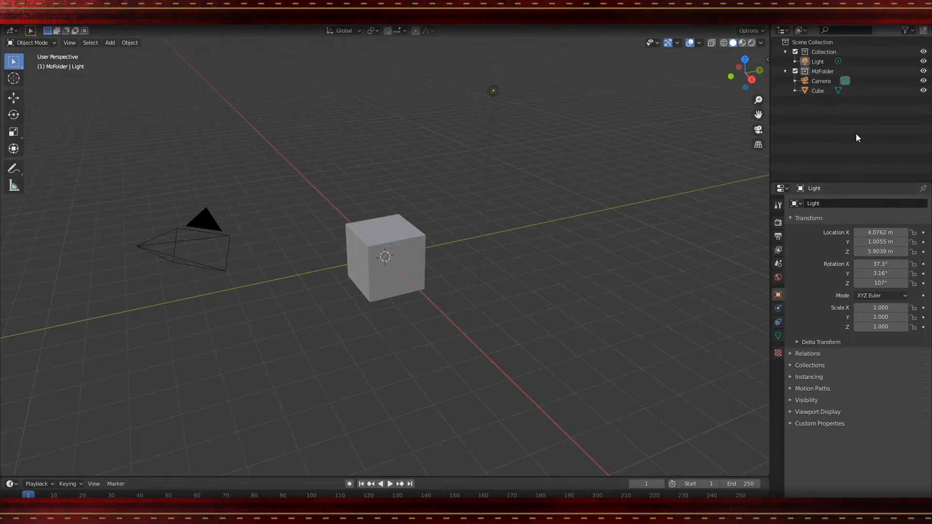
{"action": "left_click", "coordinate": [924, 72]}
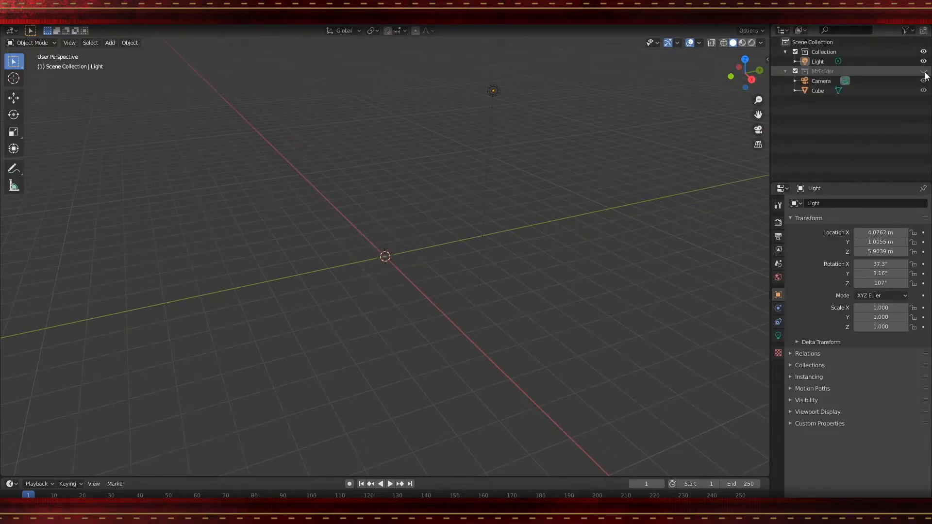
{"action": "left_click", "coordinate": [924, 71]}
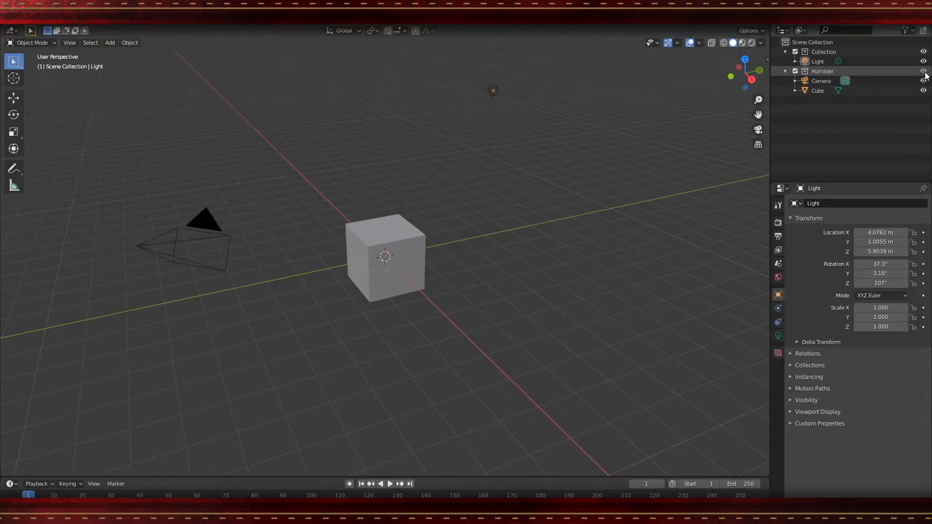
Render the scene from the camera to examine the cube's lighting, and close the render.
{"action": "middle_click_drag", "start_coordinate": [371, 164], "coordinate": [342, 359]}
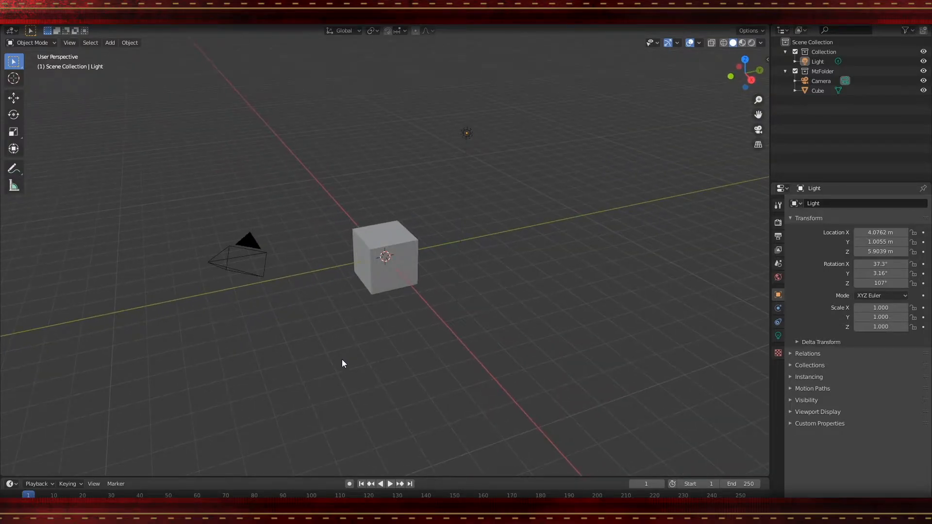
{"action": "middle_click_drag", "start_coordinate": [332, 333], "coordinate": [386, 336]}
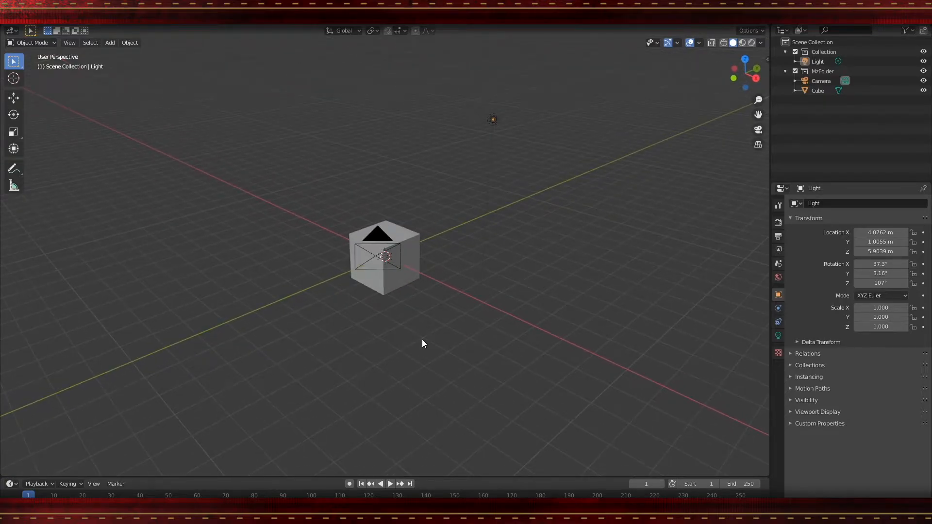
{"action": "key", "text": "F12"}
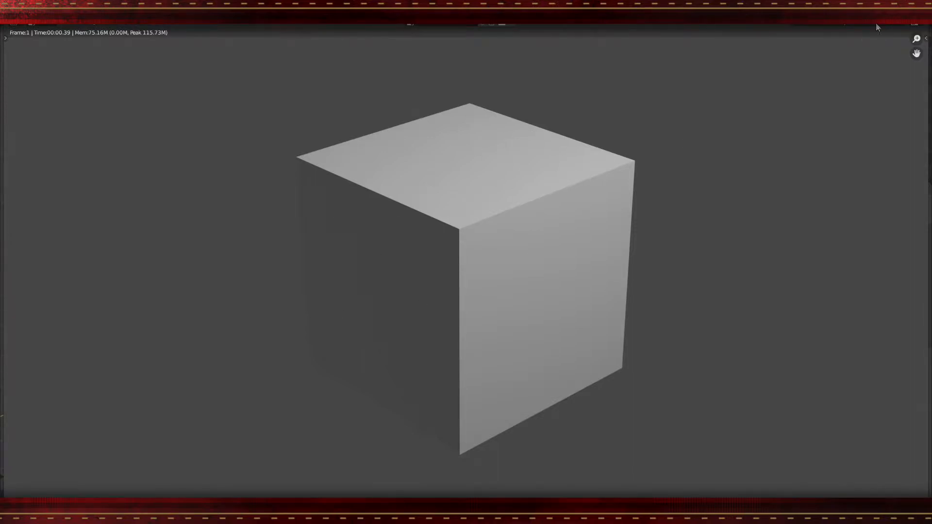
{"action": "key", "text": "Escape"}
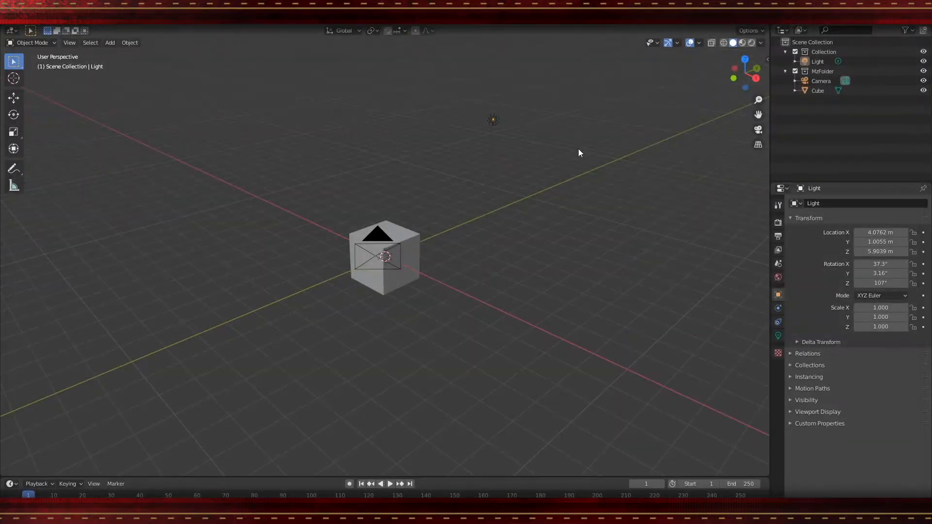
Move the light along the Y axis to the cube's camera side, at about Y -3.65 m.
{"action": "left_click", "coordinate": [494, 120]}
{"action": "middle_click_drag", "start_coordinate": [511, 147], "coordinate": [476, 186]}
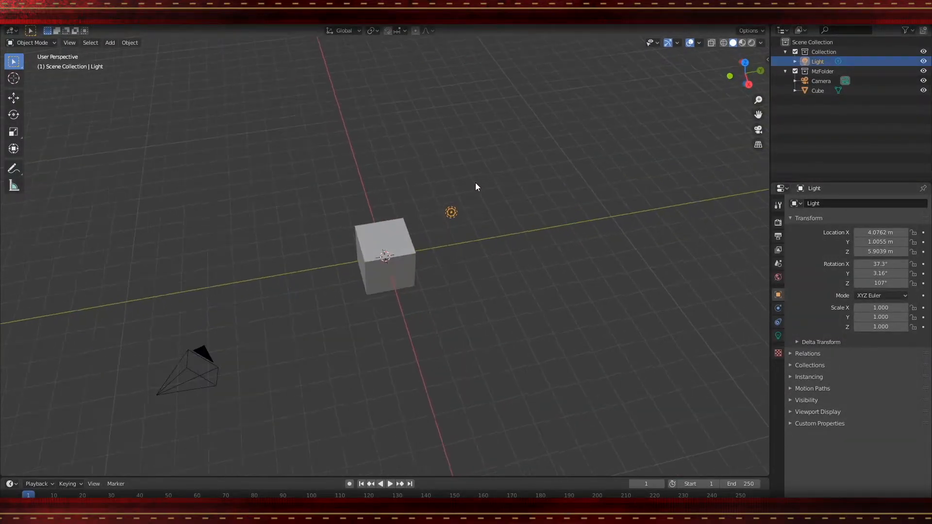
{"action": "left_click", "coordinate": [17, 98]}
{"action": "left_click_drag", "start_coordinate": [491, 206], "coordinate": [323, 239]}
{"action": "middle_click_drag", "start_coordinate": [322, 239], "coordinate": [401, 247]}
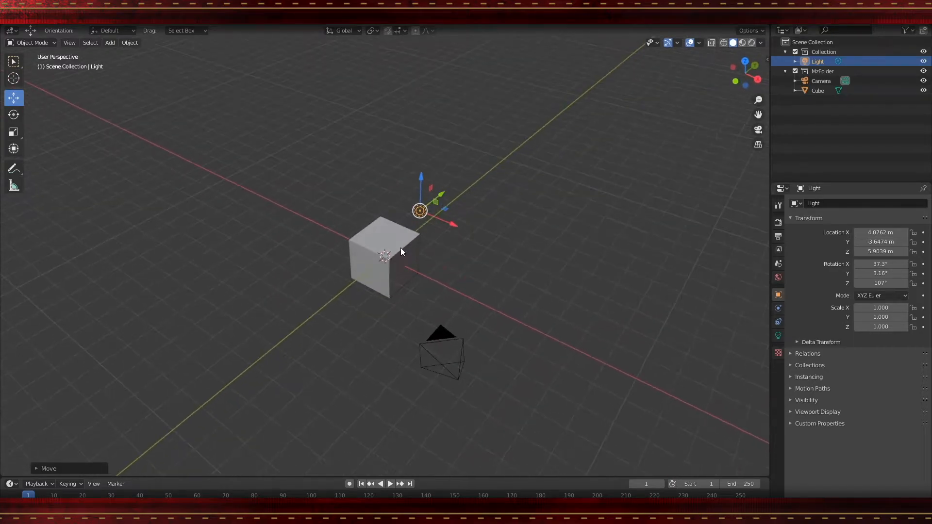
Render the scene again to check the cube with the moved light, and close the render.
{"action": "middle_click_drag", "start_coordinate": [400, 281], "coordinate": [334, 290]}
{"action": "key", "text": "F12"}
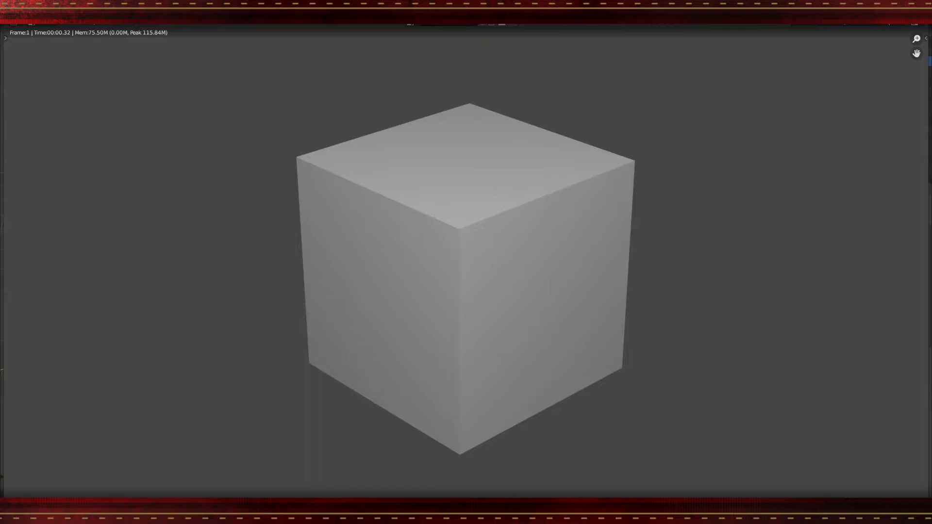
{"action": "left_click", "coordinate": [917, 8]}
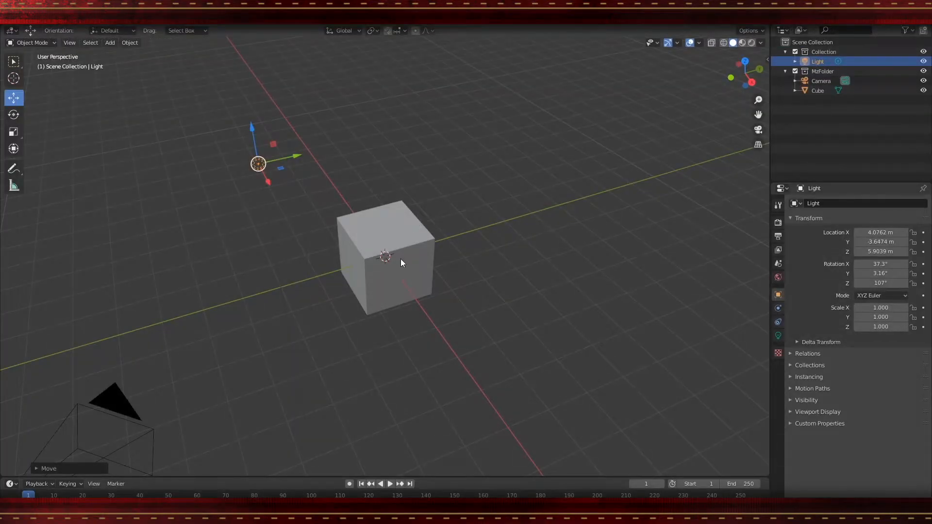
Select the cube and try moving it along the Z and Y axes with the Move tool, cancelling each move.
{"action": "left_click", "coordinate": [403, 228]}
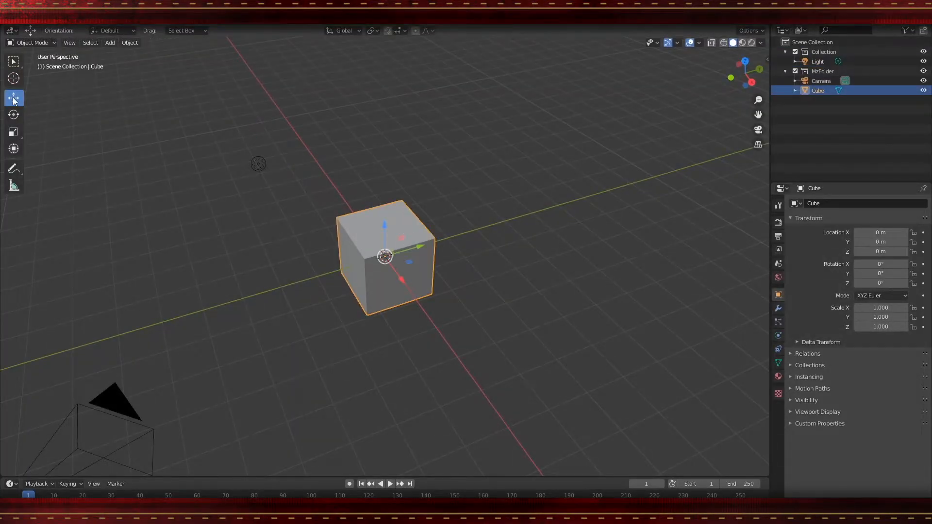
{"action": "middle_click_drag", "start_coordinate": [368, 299], "coordinate": [378, 288]}
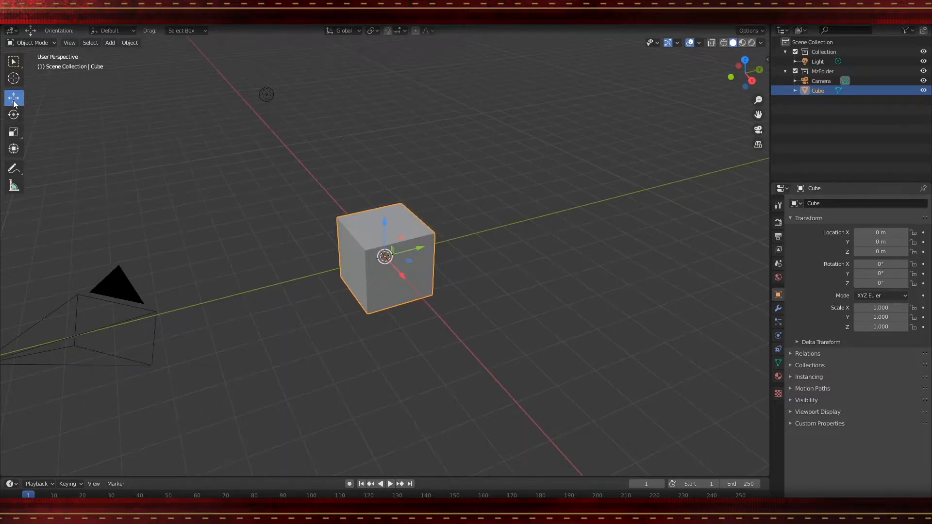
{"action": "middle_click_drag", "start_coordinate": [447, 214], "coordinate": [428, 234]}
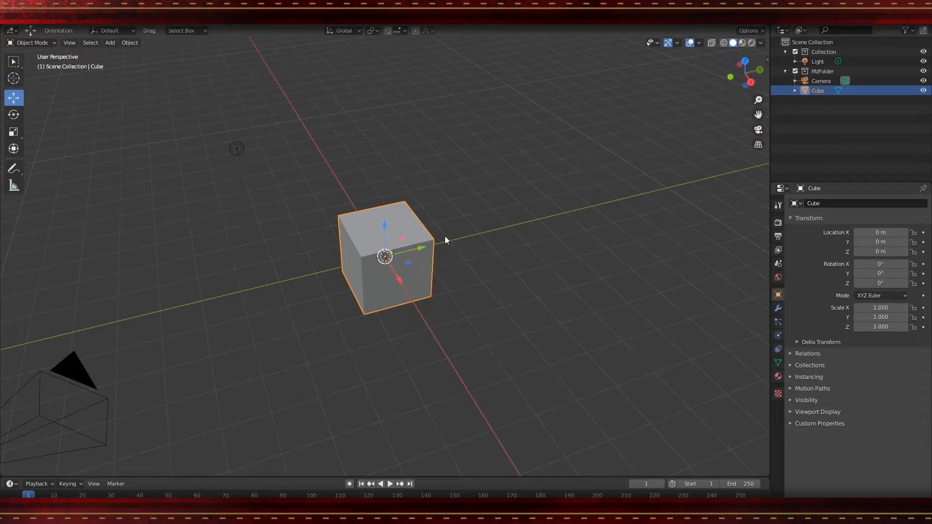
{"action": "middle_click_drag", "start_coordinate": [445, 236], "coordinate": [472, 232]}
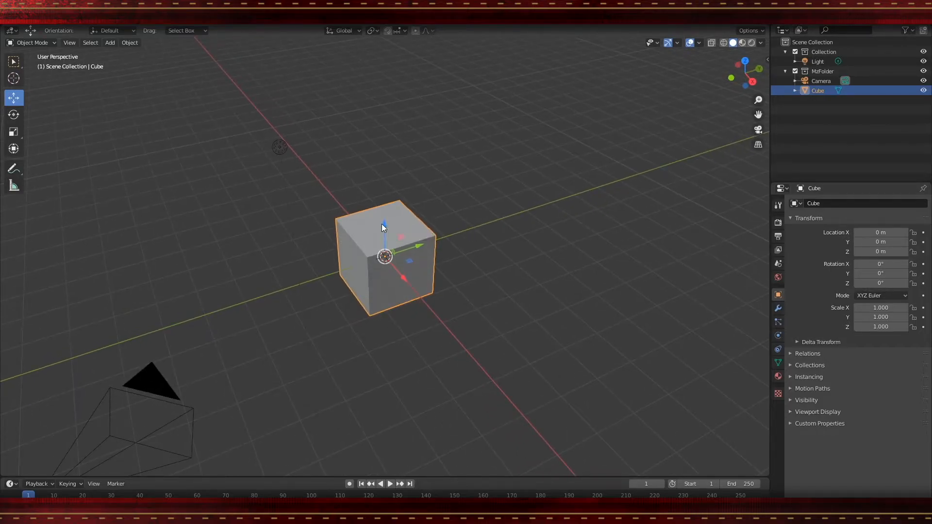
{"action": "mouse_move", "coordinate": [384, 225]}
{"action": "left_mouse_down"}
{"action": "mouse_move", "coordinate": [374, 117]}
{"action": "mouse_move", "coordinate": [381, 304]}
{"action": "mouse_move", "coordinate": [371, 152]}
{"action": "mouse_move", "coordinate": [369, 218]}
{"action": "left_mouse_up"}
{"action": "right_click", "coordinate": [369, 219]}
{"action": "left_click_drag", "start_coordinate": [415, 247], "coordinate": [383, 278]}
{"action": "right_click", "coordinate": [420, 259]}
{"action": "right_click", "coordinate": [383, 278]}
Try rotating the cube about the X and Y axes with the Rotate tool, cancelling each rotation.
{"action": "left_click", "coordinate": [14, 116]}
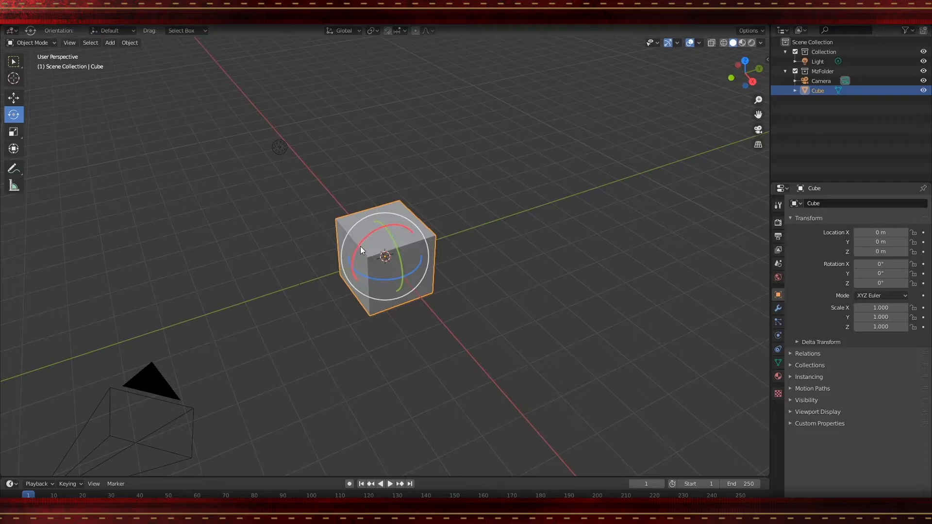
{"action": "left_click_drag", "start_coordinate": [364, 241], "coordinate": [349, 217]}
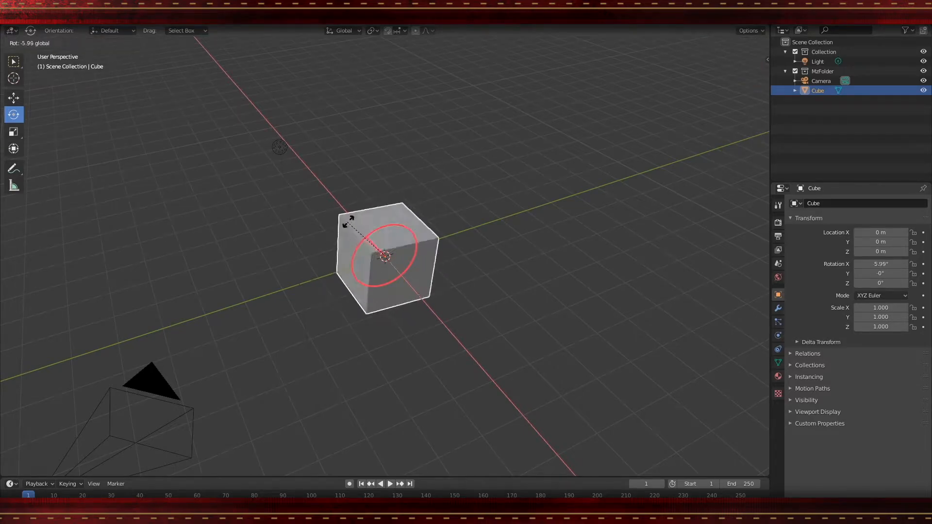
{"action": "key", "text": "Escape"}
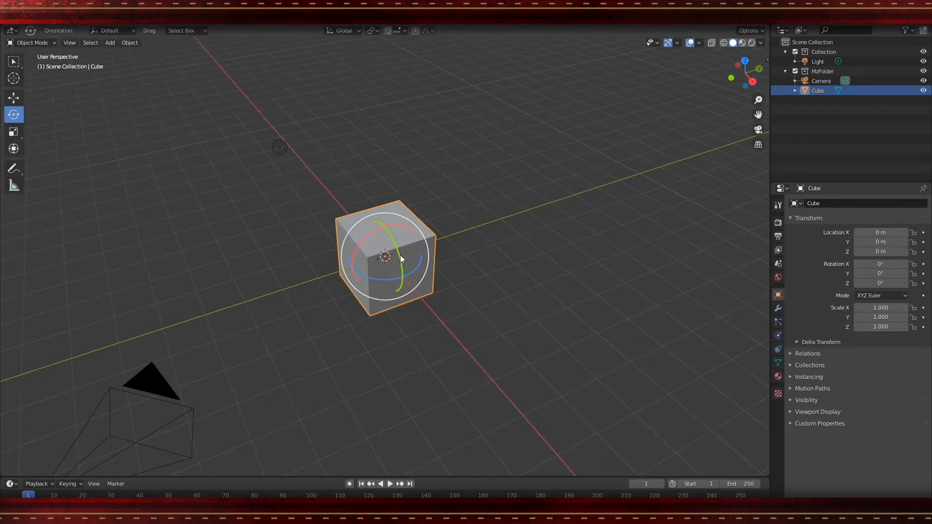
{"action": "mouse_move", "coordinate": [400, 255]}
{"action": "left_mouse_down"}
{"action": "mouse_move", "coordinate": [370, 193]}
{"action": "mouse_move", "coordinate": [408, 316]}
{"action": "mouse_move", "coordinate": [387, 244]}
{"action": "left_mouse_up"}
{"action": "key", "text": "Escape"}
Switch the selected cube to Edit Mode.
{"action": "scroll", "coordinate": [395, 268], "scroll_direction": "down", "scroll_amount": 4}
{"action": "middle_click_drag", "start_coordinate": [413, 259], "coordinate": [318, 254]}
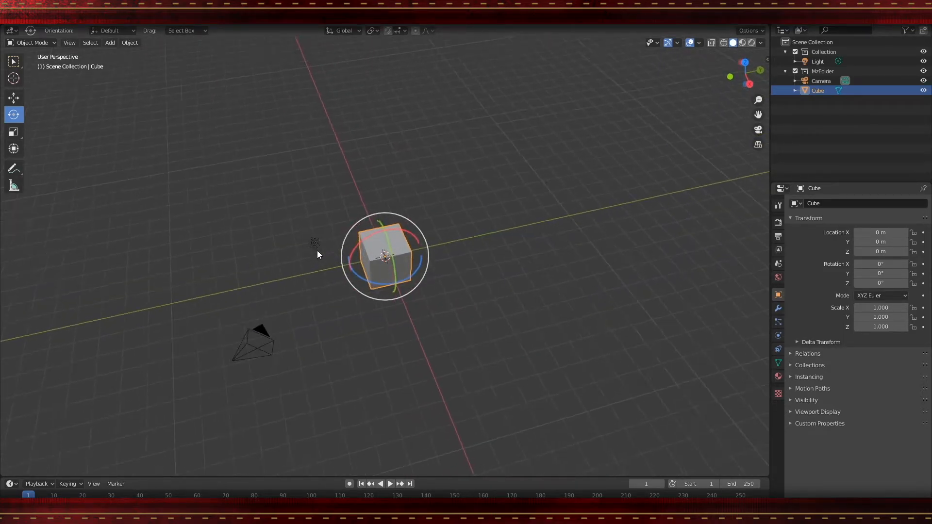
{"action": "left_click", "coordinate": [54, 43]}
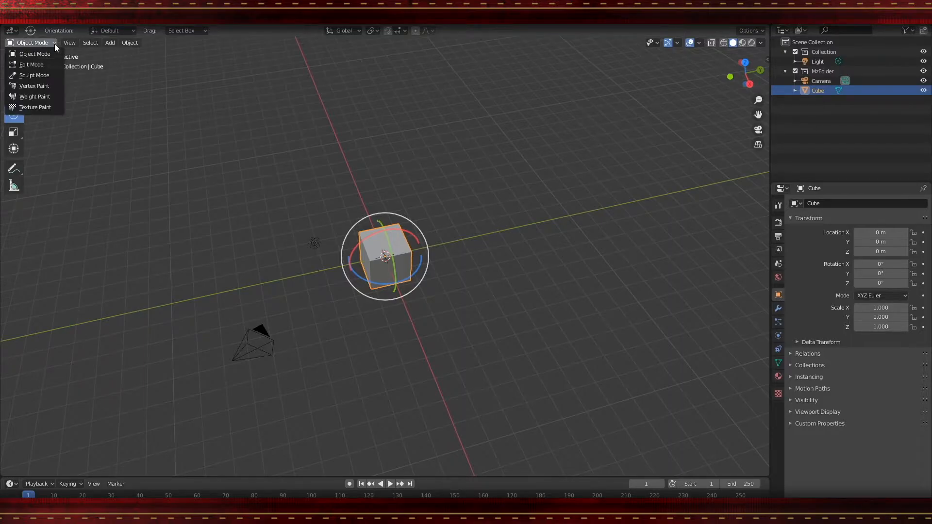
{"action": "left_click", "coordinate": [43, 66]}
{"action": "middle_click_drag", "start_coordinate": [390, 279], "coordinate": [408, 165]}
{"action": "scroll", "coordinate": [398, 261], "scroll_direction": "up", "scroll_amount": 3}
{"action": "scroll", "coordinate": [379, 245], "scroll_direction": "up", "scroll_amount": 3}
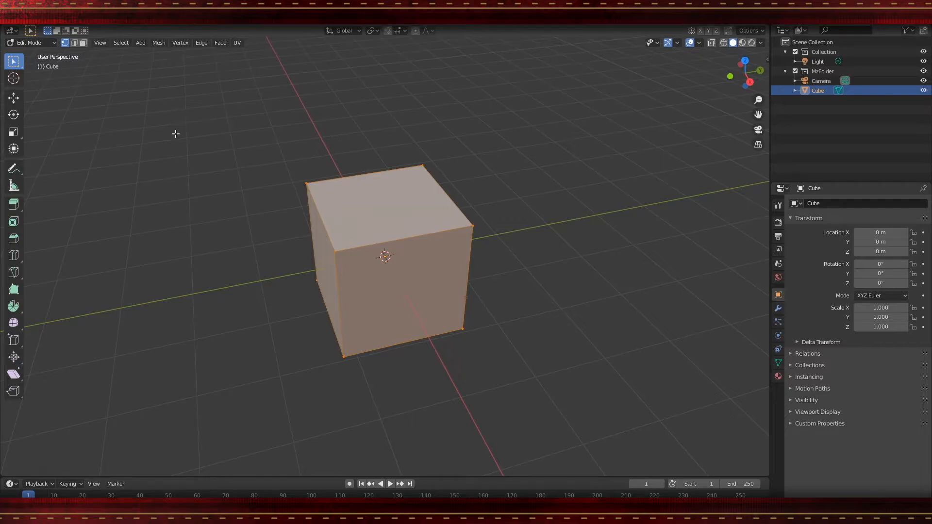
Try moving one top corner vertex of the cube with the Move tool.
{"action": "left_click", "coordinate": [13, 98]}
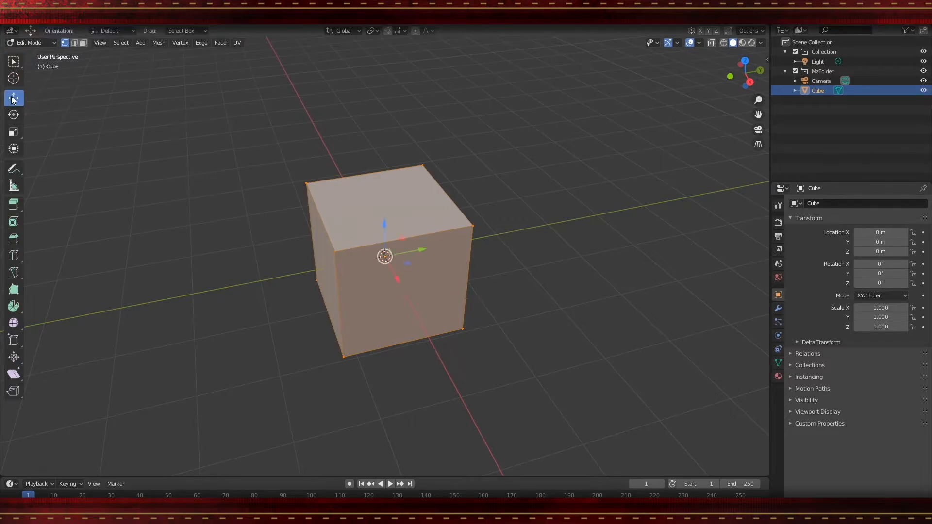
{"action": "left_click", "coordinate": [471, 227]}
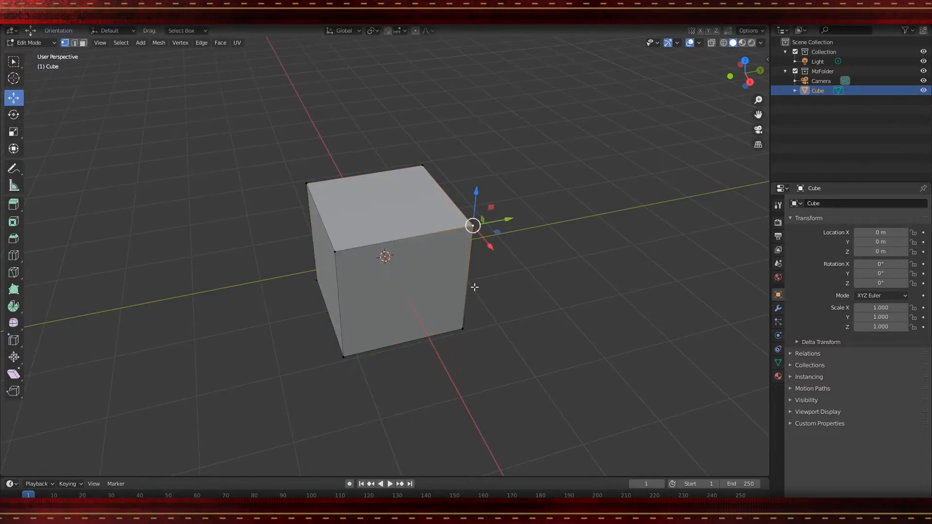
{"action": "left_click_drag", "start_coordinate": [474, 195], "coordinate": [514, 230]}
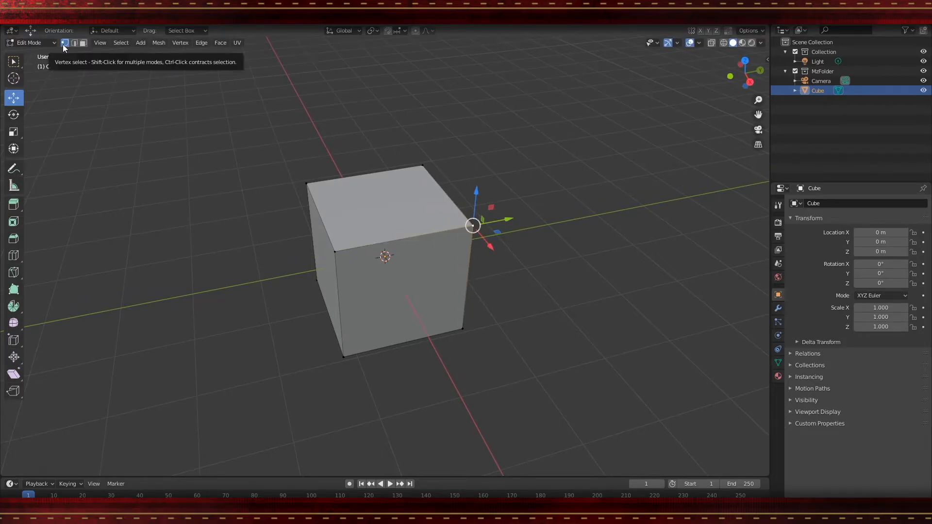
Switch to face selection and try moving the cube's top face vertically and a side face along Y, cancelling both.
{"action": "left_click", "coordinate": [86, 45]}
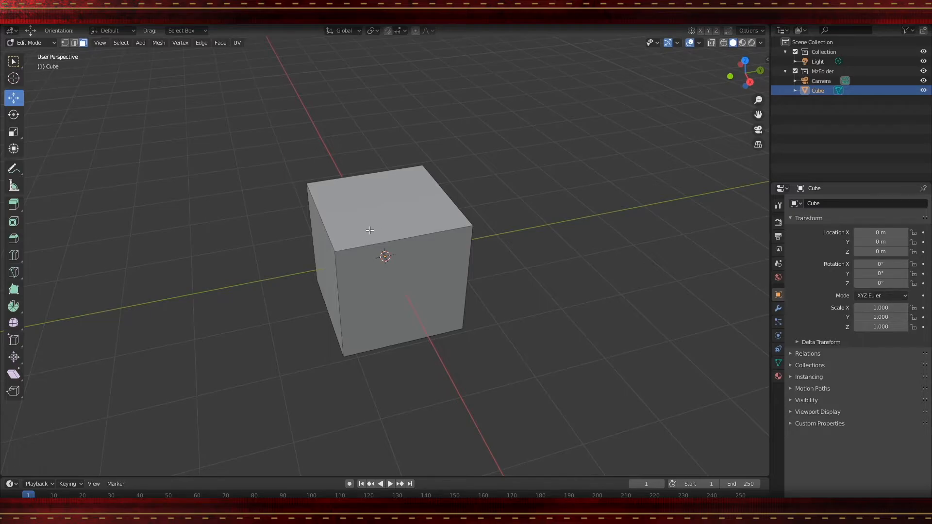
{"action": "left_click", "coordinate": [375, 209]}
{"action": "left_click_drag", "start_coordinate": [381, 165], "coordinate": [393, 221]}
{"action": "right_click", "coordinate": [394, 222]}
{"action": "left_click", "coordinate": [330, 260]}
{"action": "mouse_move", "coordinate": [363, 261]}
{"action": "left_mouse_down"}
{"action": "mouse_move", "coordinate": [321, 265]}
{"action": "mouse_move", "coordinate": [368, 263]}
{"action": "left_mouse_up"}
{"action": "right_click", "coordinate": [367, 263]}
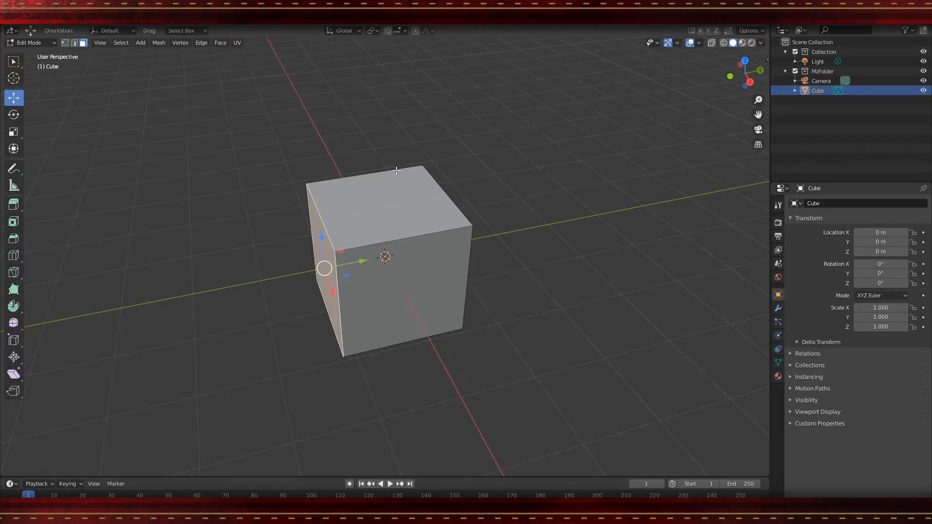
Return the cube to Object Mode.
{"action": "mouse_move", "coordinate": [327, 175]}
{"action": "middle_mouse_down"}
{"action": "mouse_move", "coordinate": [343, 173]}
{"action": "mouse_move", "coordinate": [337, 169]}
{"action": "middle_mouse_up"}
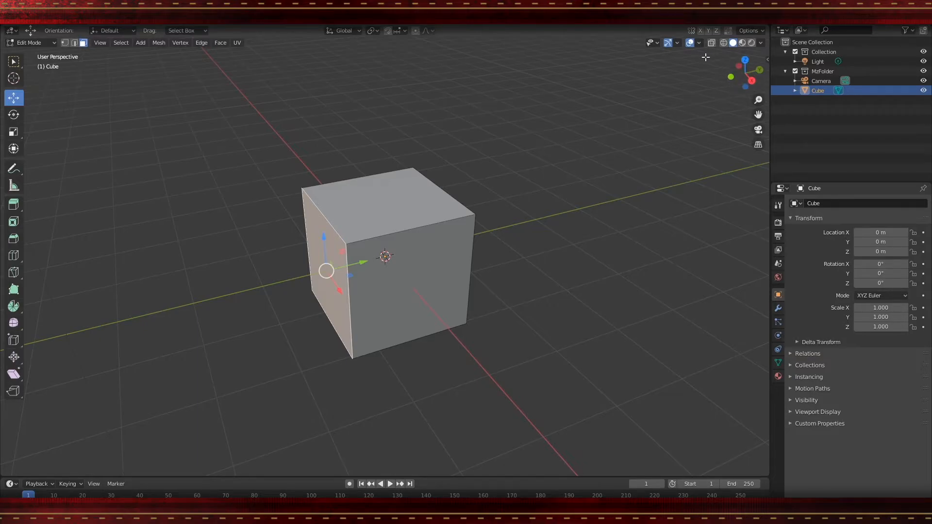
{"action": "left_click", "coordinate": [55, 43]}
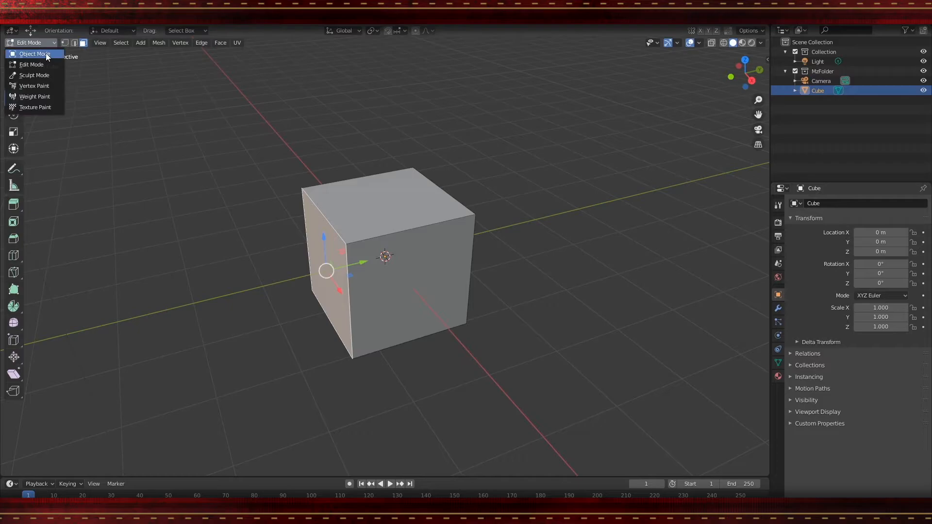
{"action": "left_click", "coordinate": [46, 54]}
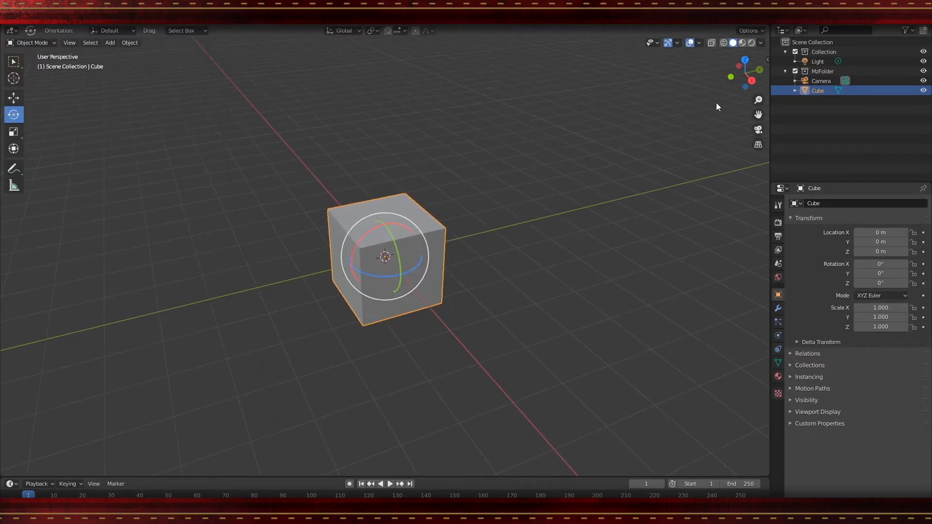
{"action": "scroll", "coordinate": [390, 235], "scroll_direction": "down", "scroll_amount": 4}
{"action": "middle_click_drag", "start_coordinate": [390, 235], "coordinate": [435, 253]}
{"action": "scroll", "coordinate": [437, 252], "scroll_direction": "up", "scroll_amount": 3}
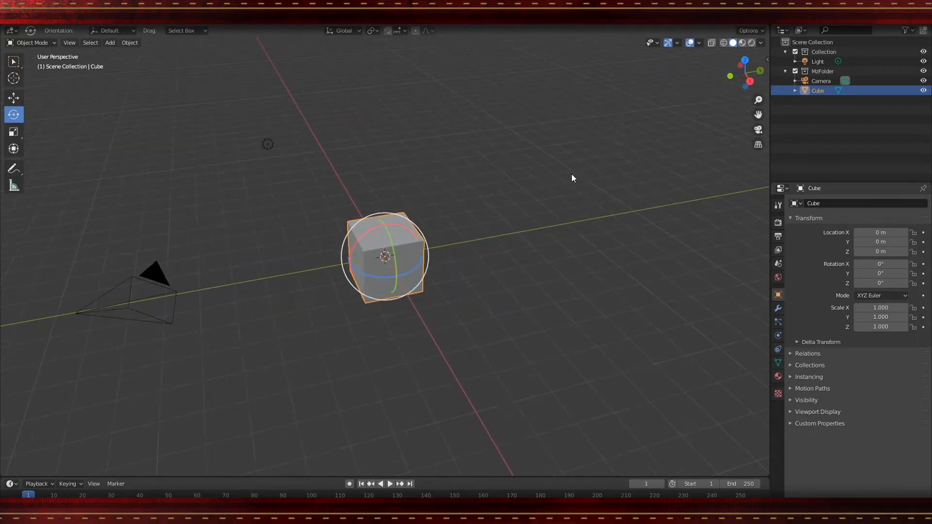
Switch the viewport to wireframe shading and add a cylinder mesh to the scene.
{"action": "left_click", "coordinate": [724, 44]}
{"action": "mouse_move", "coordinate": [436, 254]}
{"action": "middle_mouse_down"}
{"action": "mouse_move", "coordinate": [361, 248]}
{"action": "mouse_move", "coordinate": [355, 217]}
{"action": "mouse_move", "coordinate": [436, 261]}
{"action": "mouse_move", "coordinate": [393, 267]}
{"action": "middle_mouse_up"}
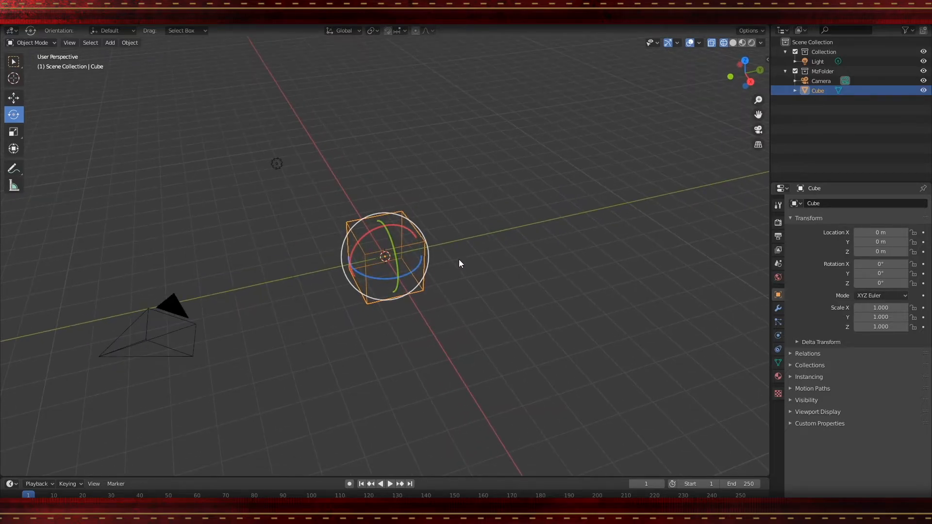
{"action": "key", "text": "shift+a"}
{"action": "mouse_move", "coordinate": [458, 260]}
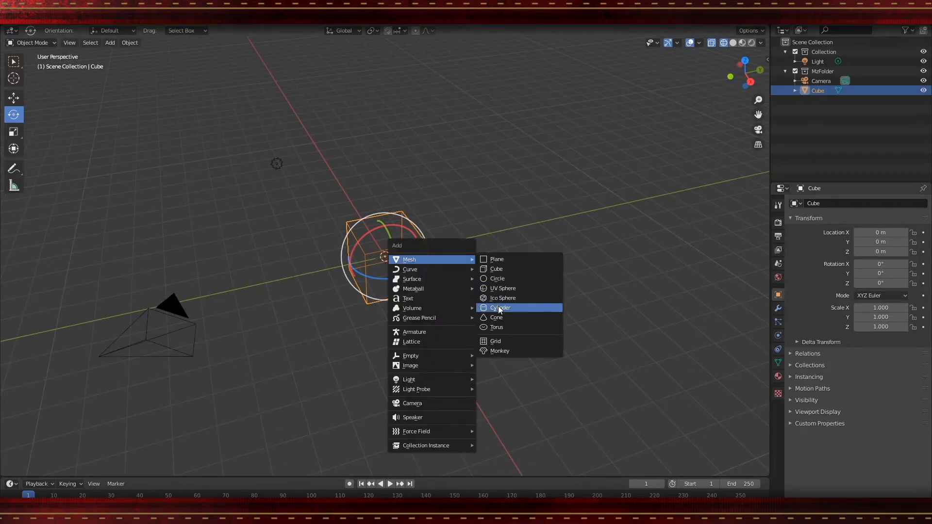
{"action": "left_click", "coordinate": [508, 315]}
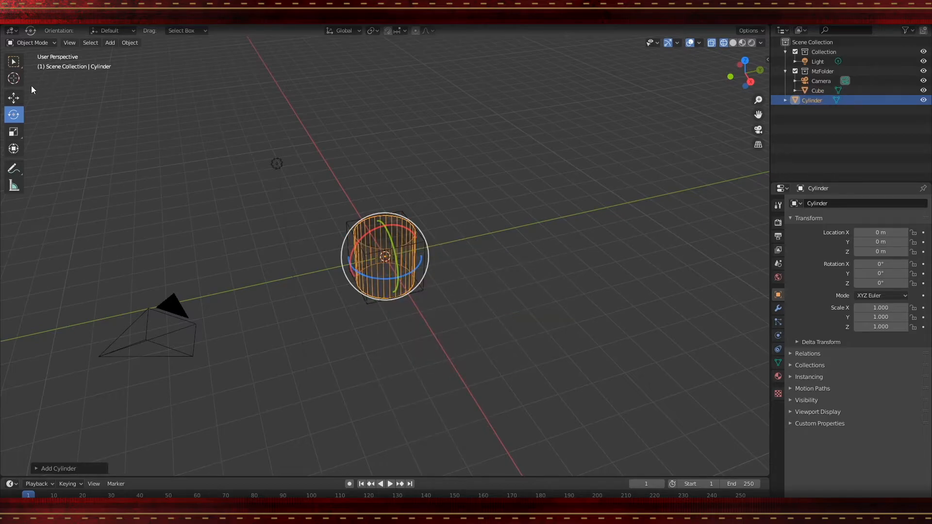
Move the cylinder along the Y axis to about 2.74 m so it stands beside the cube.
{"action": "left_click", "coordinate": [14, 97]}
{"action": "left_click_drag", "start_coordinate": [417, 251], "coordinate": [463, 258]}
{"action": "middle_click_drag", "start_coordinate": [463, 258], "coordinate": [432, 226]}
{"action": "scroll", "coordinate": [491, 200], "scroll_direction": "up", "scroll_amount": 3}
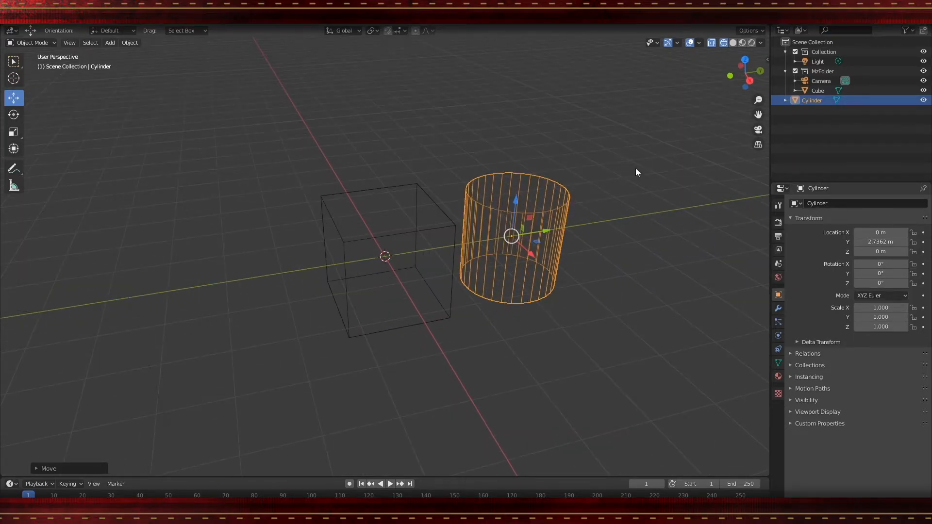
Return the viewport to solid shading and view the cube and cylinder.
{"action": "left_click", "coordinate": [735, 45]}
{"action": "mouse_move", "coordinate": [522, 269]}
{"action": "middle_mouse_down"}
{"action": "mouse_move", "coordinate": [496, 269]}
{"action": "mouse_move", "coordinate": [511, 275]}
{"action": "middle_mouse_up"}
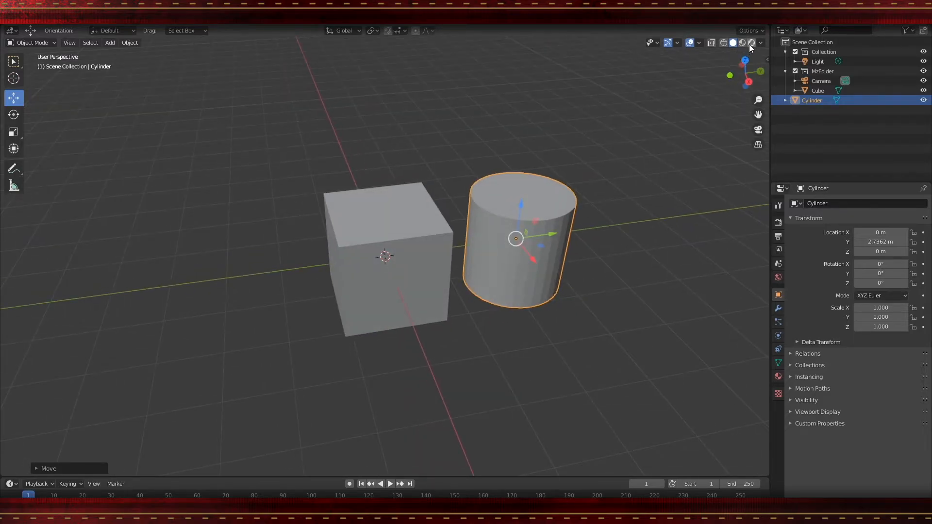
{"action": "mouse_move", "coordinate": [562, 241]}
{"action": "middle_mouse_down"}
{"action": "mouse_move", "coordinate": [587, 251]}
{"action": "mouse_move", "coordinate": [578, 241]}
{"action": "middle_mouse_up"}
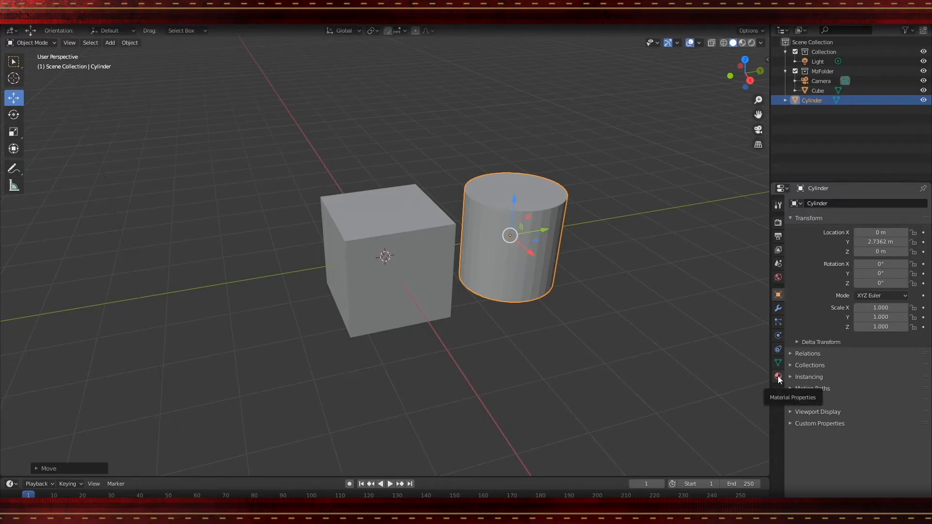
Render the scene with the cube and cylinder, and close the render view.
{"action": "scroll", "coordinate": [468, 348], "scroll_direction": "down", "scroll_amount": 5}
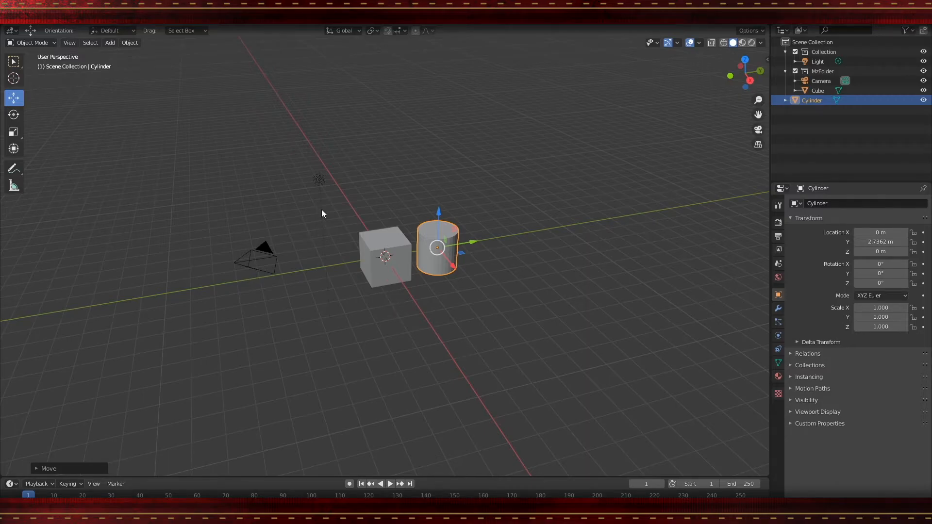
{"action": "key", "text": "F12"}
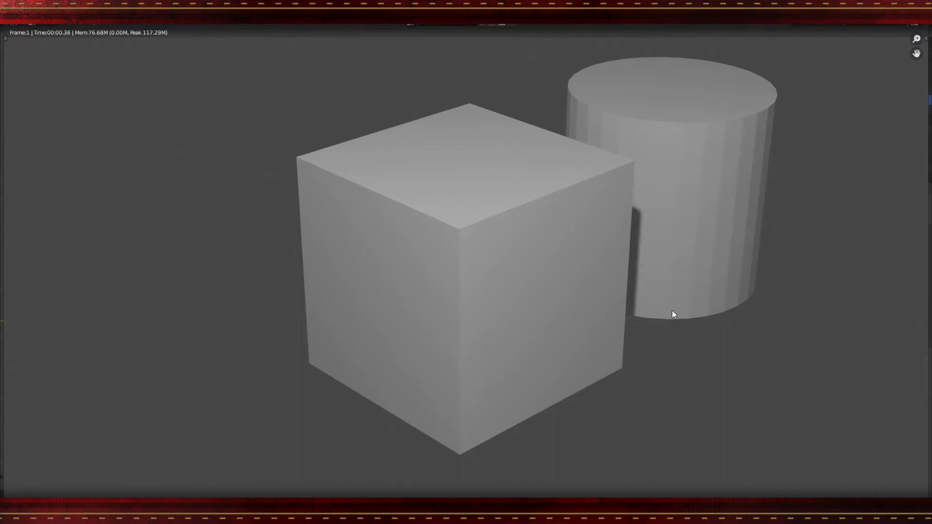
{"action": "key", "text": "Escape"}
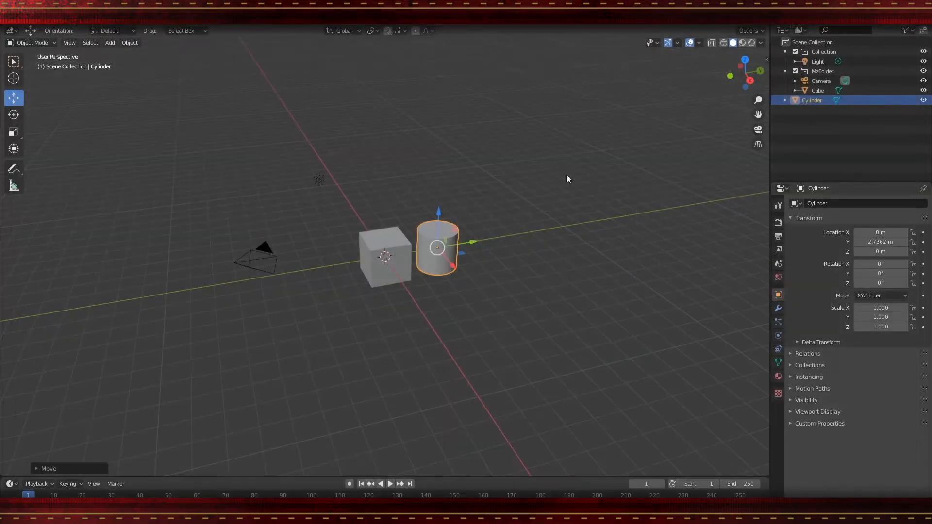
Move the light closer to the objects, to about X -2.41 m, Y -3.65 m, Z 2.8 m.
{"action": "left_click", "coordinate": [319, 179]}
{"action": "middle_click_drag", "start_coordinate": [325, 231], "coordinate": [385, 197]}
{"action": "left_click_drag", "start_coordinate": [406, 179], "coordinate": [414, 240]}
{"action": "left_click_drag", "start_coordinate": [437, 290], "coordinate": [378, 262]}
{"action": "middle_click_drag", "start_coordinate": [378, 262], "coordinate": [329, 258]}
{"action": "middle_click_drag", "start_coordinate": [387, 266], "coordinate": [429, 295]}
{"action": "left_click_drag", "start_coordinate": [339, 274], "coordinate": [297, 241]}
{"action": "left_click_drag", "start_coordinate": [282, 180], "coordinate": [295, 216]}
{"action": "middle_click_drag", "start_coordinate": [295, 217], "coordinate": [388, 261]}
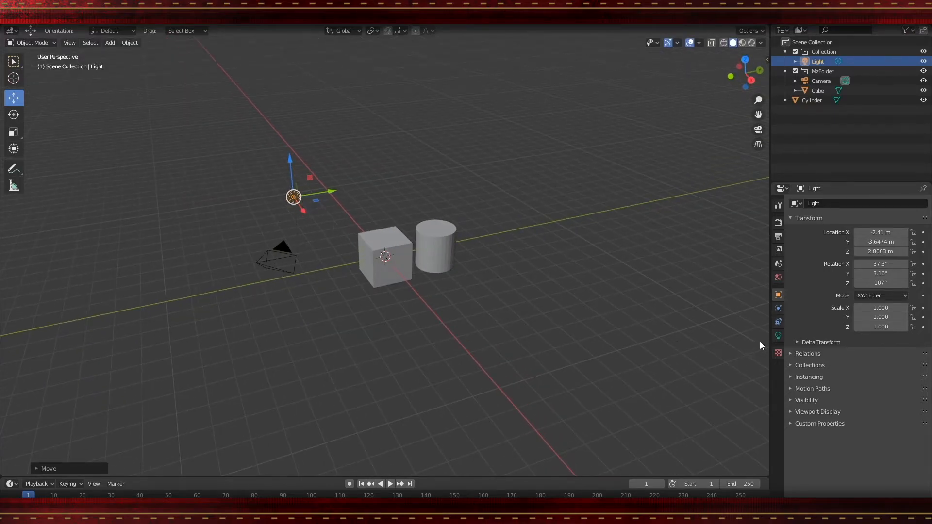
Set the point light's power to 3000 W and render the scene.
{"action": "left_click", "coordinate": [779, 336]}
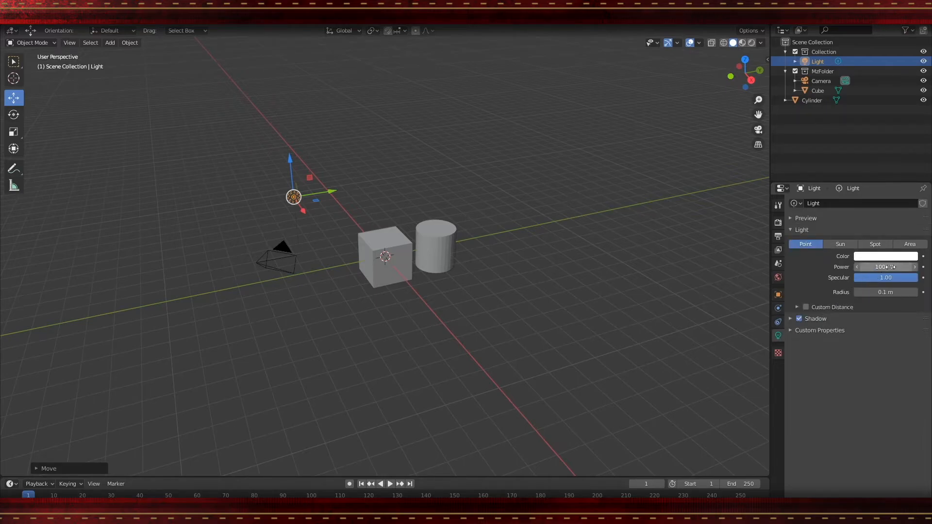
{"action": "left_click", "coordinate": [891, 267]}
{"action": "type", "text": "3000"}
{"action": "key", "text": "Return"}
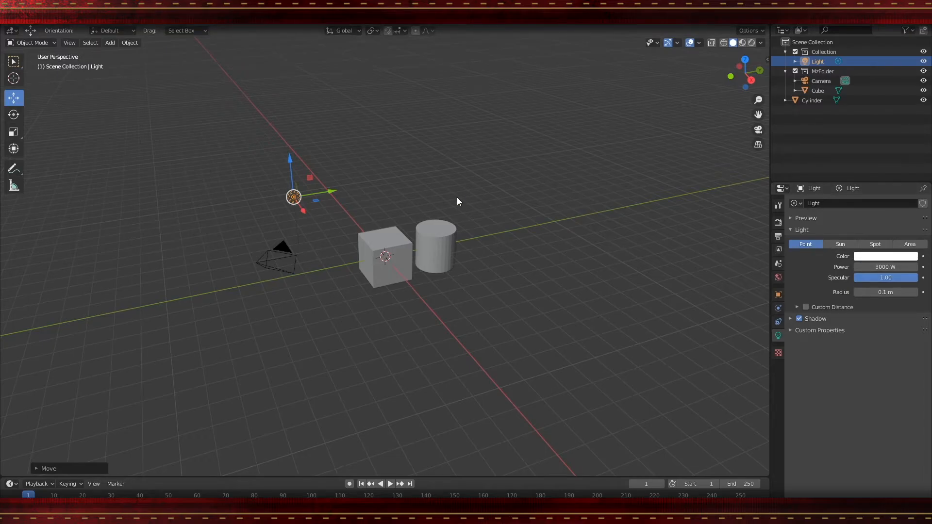
{"action": "key", "text": "F12"}
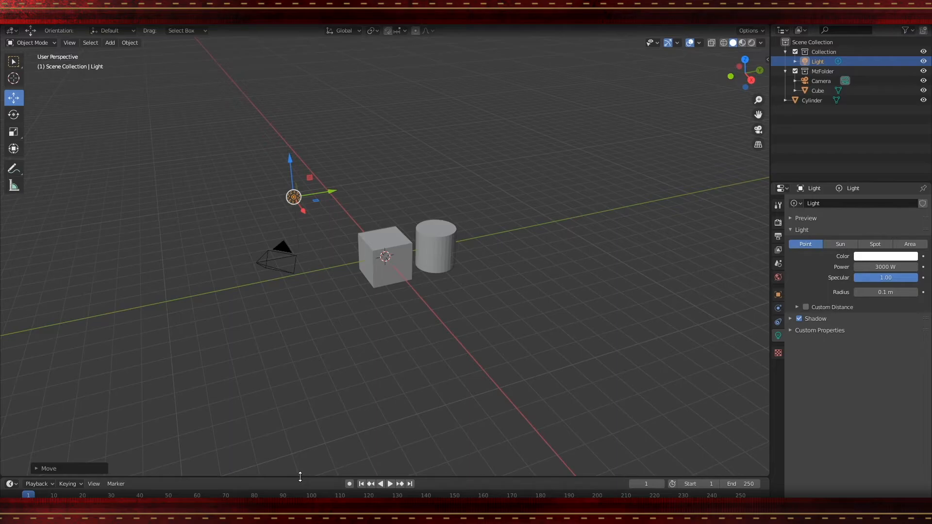
Enlarge the timeline area and join the 3D viewport over it to remove the timeline.
{"action": "left_click_drag", "start_coordinate": [300, 478], "coordinate": [308, 262]}
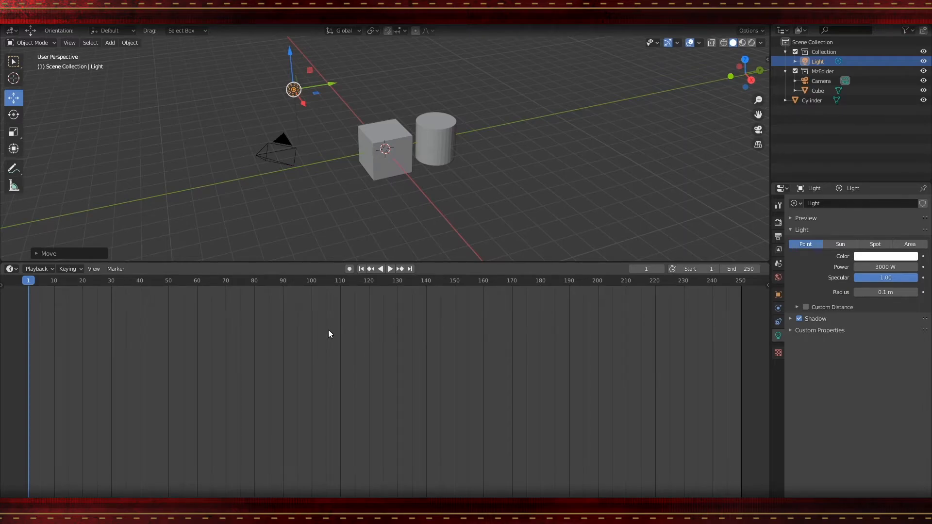
{"action": "right_click", "coordinate": [319, 262]}
{"action": "left_click", "coordinate": [318, 261]}
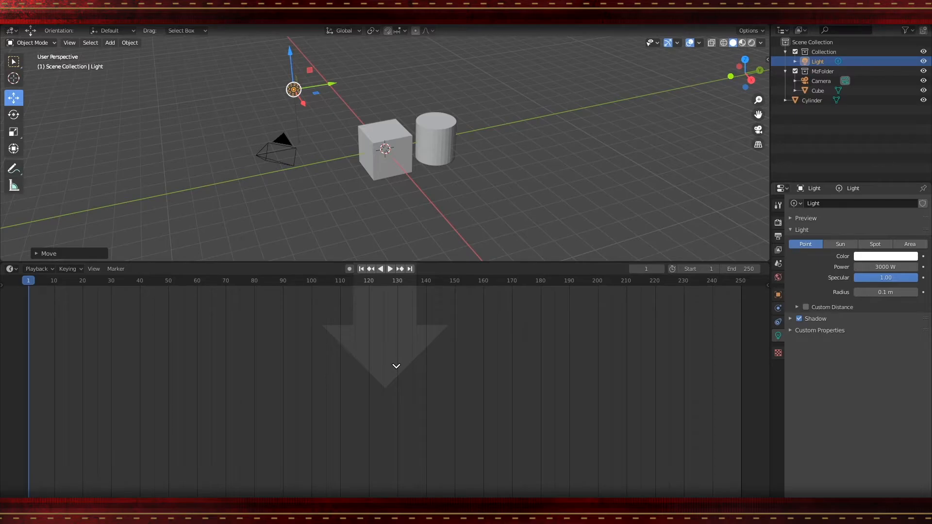
{"action": "left_click", "coordinate": [396, 366]}
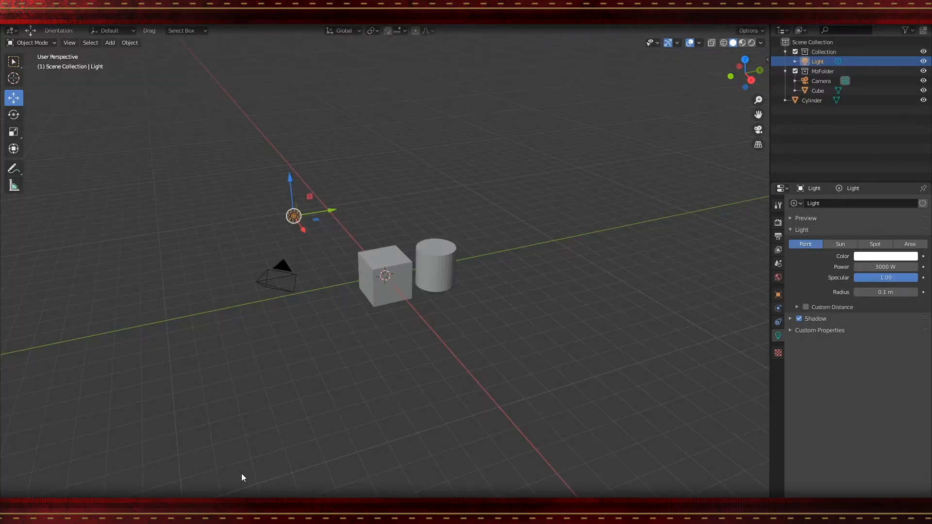
{"action": "mouse_move", "coordinate": [348, 362]}
{"action": "middle_mouse_down"}
{"action": "mouse_move", "coordinate": [415, 360]}
{"action": "mouse_move", "coordinate": [323, 359]}
{"action": "mouse_move", "coordinate": [347, 364]}
{"action": "mouse_move", "coordinate": [354, 350]}
{"action": "mouse_move", "coordinate": [325, 369]}
{"action": "mouse_move", "coordinate": [338, 365]}
{"action": "middle_mouse_up"}
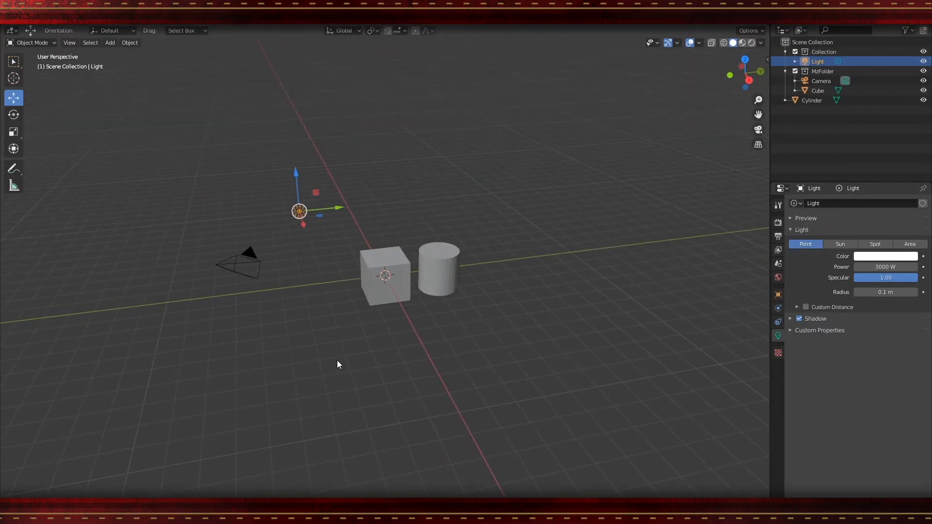